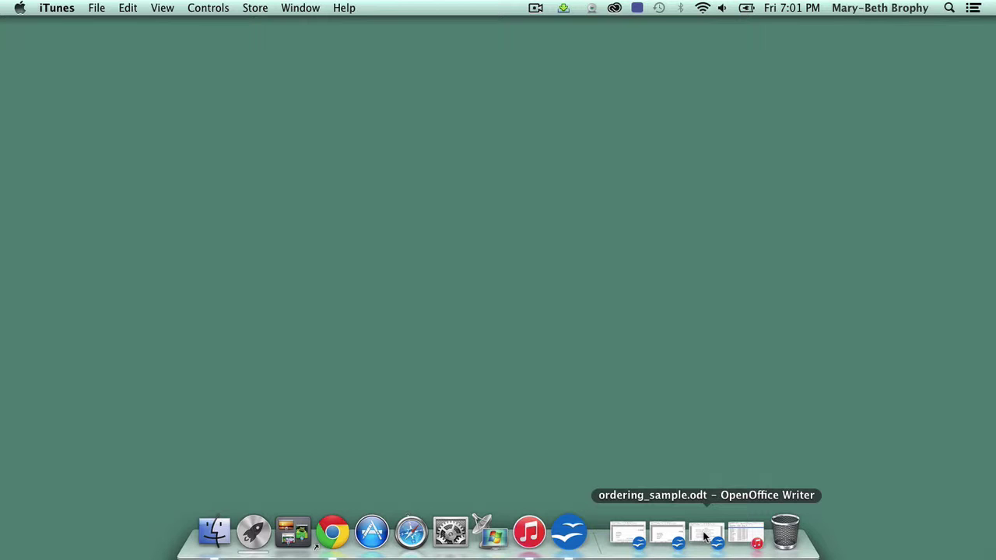
Restore the minimized MLAStudent_template.odt window from the Dock
{"action": "left_click", "coordinate": [705, 535]}
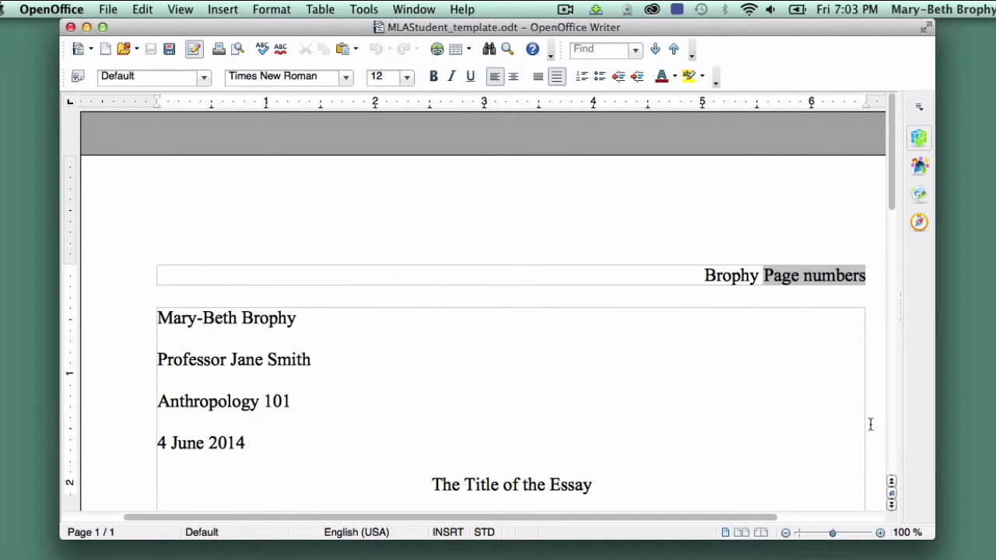
{"action": "scroll", "coordinate": [829, 433], "scroll_direction": "down", "scroll_amount": 5}
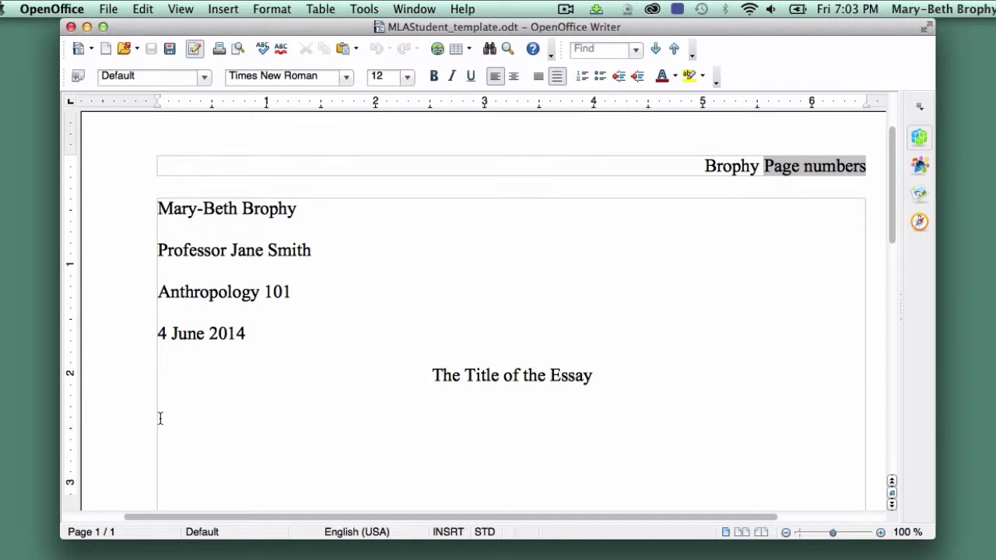
Insert a manual page break after the essay title to create page 2
{"action": "left_click", "coordinate": [224, 11]}
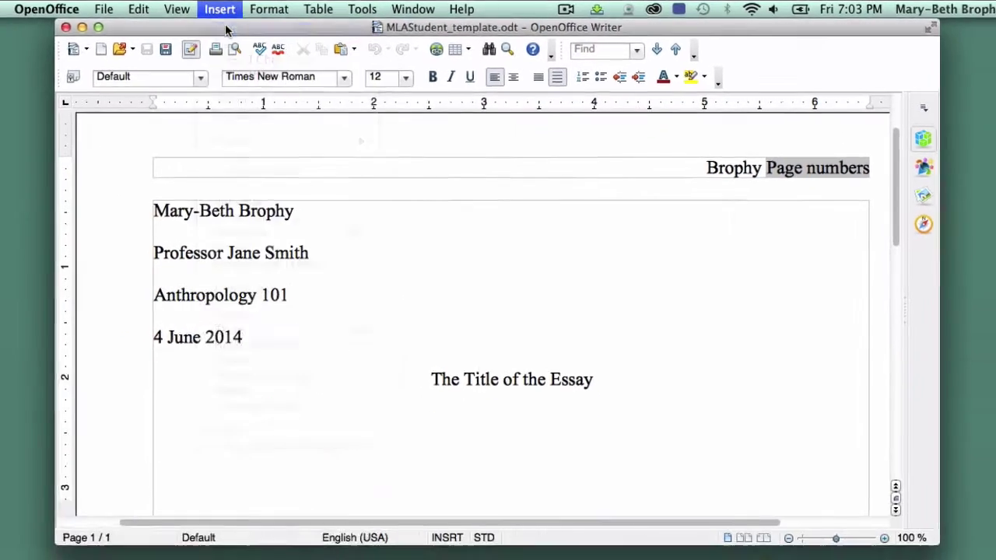
{"action": "left_click", "coordinate": [225, 29]}
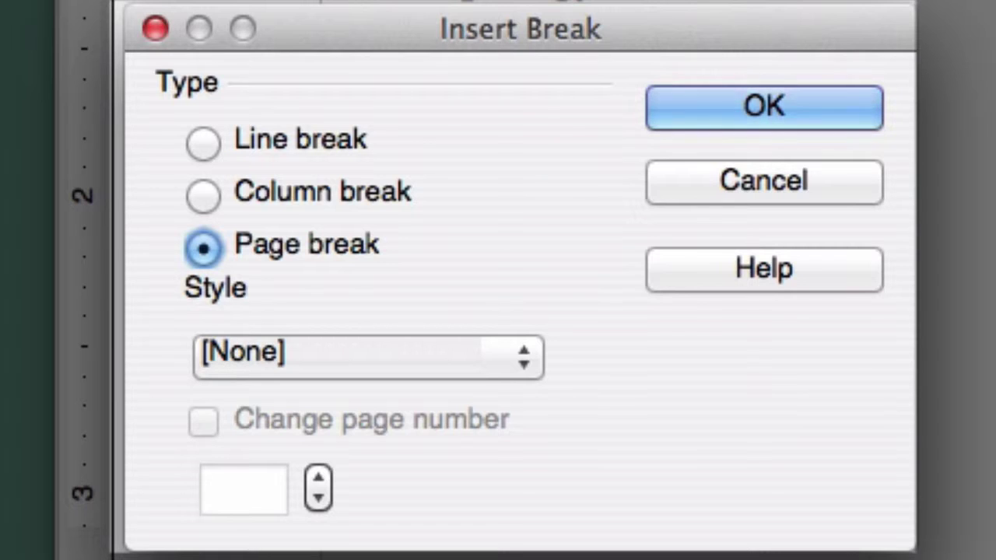
{"action": "left_click", "coordinate": [833, 100]}
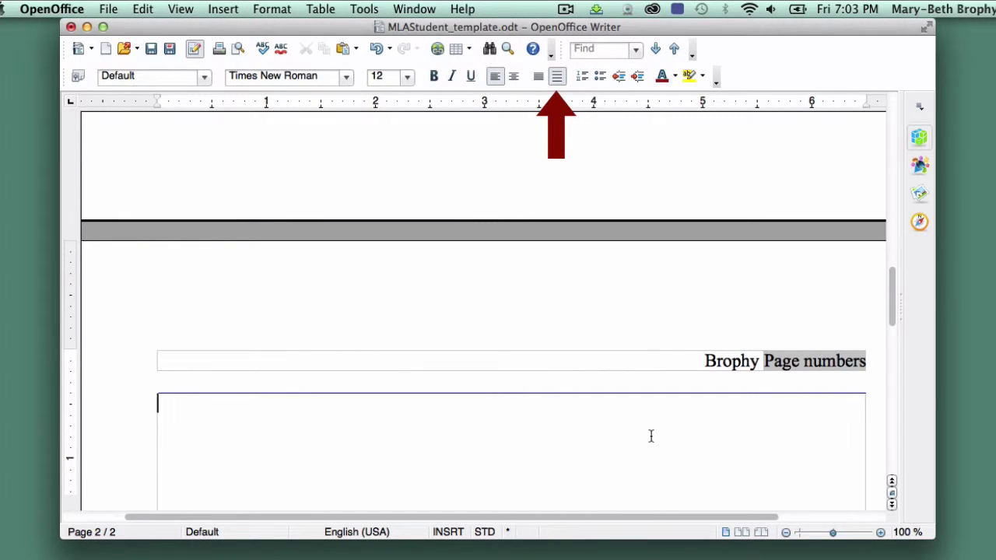
Add a centered 'Works Cited' heading on page 2 and left-align the line below it
{"action": "left_click", "coordinate": [512, 78]}
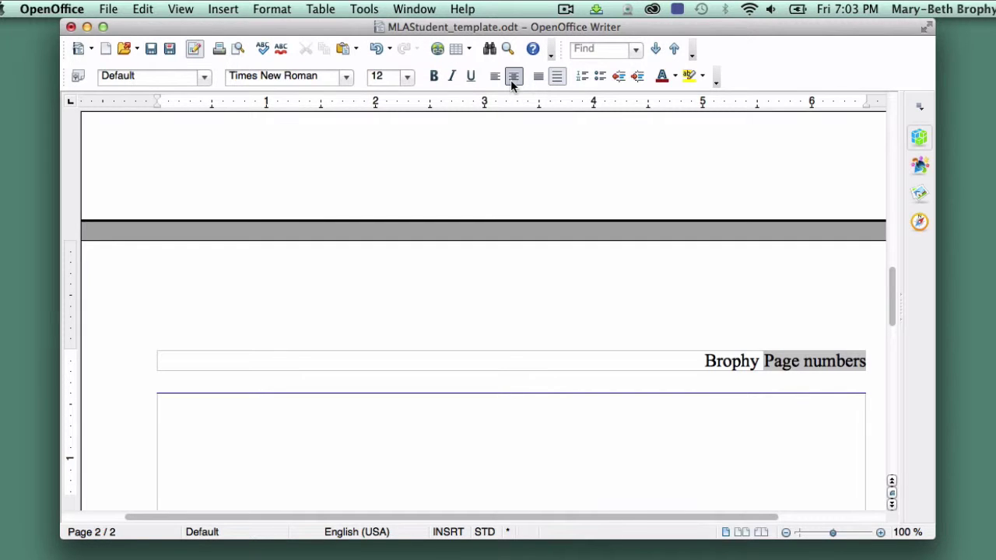
{"action": "type", "text": "Works Cited"}
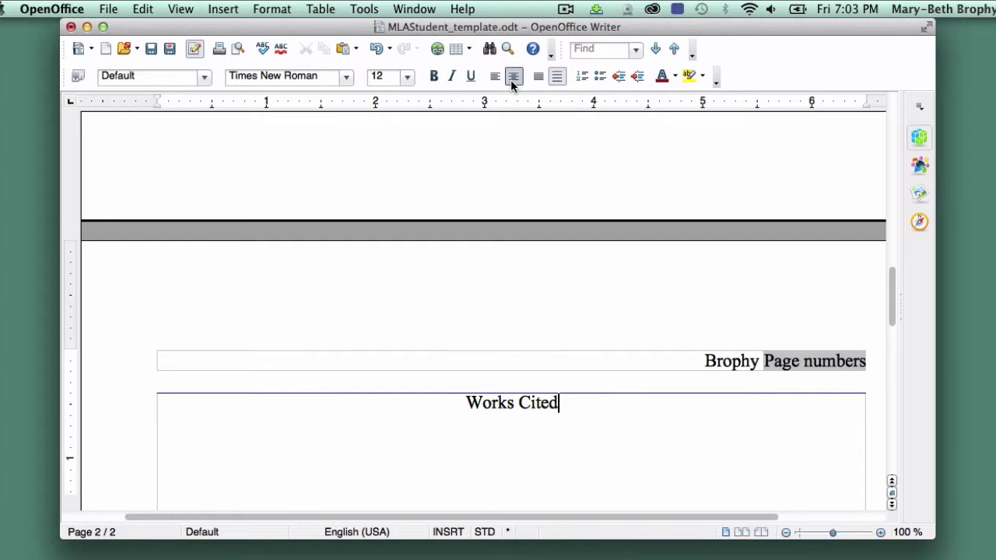
{"action": "key", "text": "Return"}
{"action": "left_click", "coordinate": [497, 78]}
{"action": "left_click", "coordinate": [496, 78]}
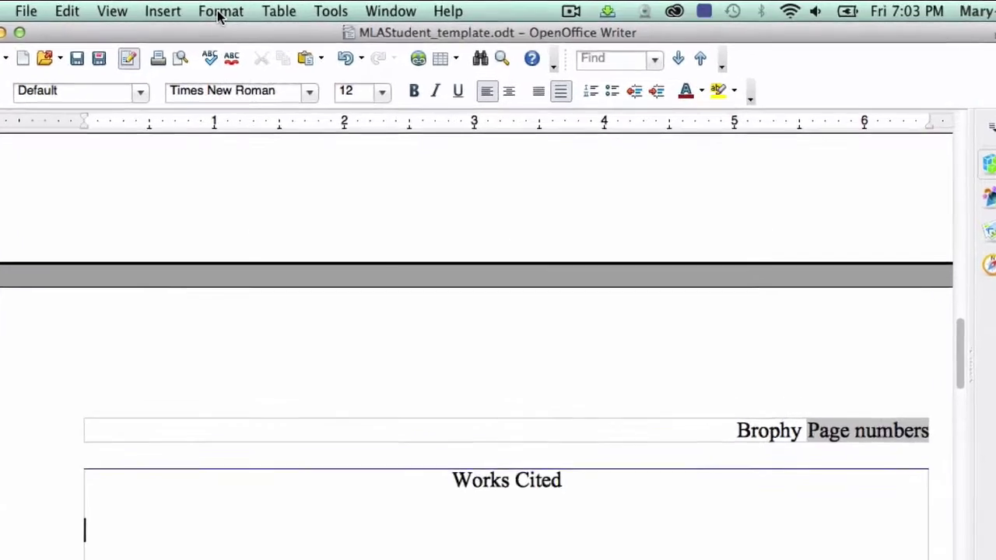
Apply the Hanging indent paragraph style to the empty line under 'Works Cited'
{"action": "left_click", "coordinate": [272, 9]}
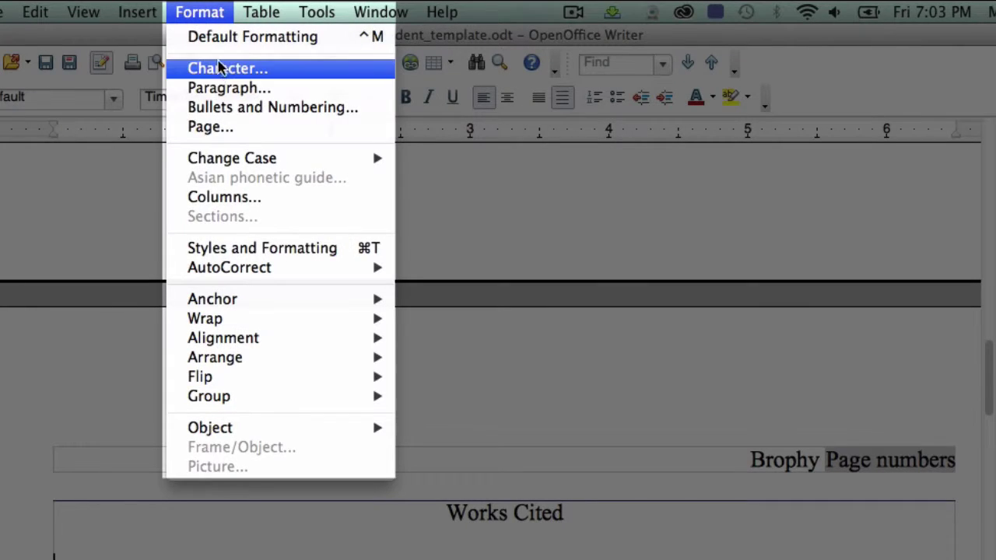
{"action": "left_click", "coordinate": [251, 247]}
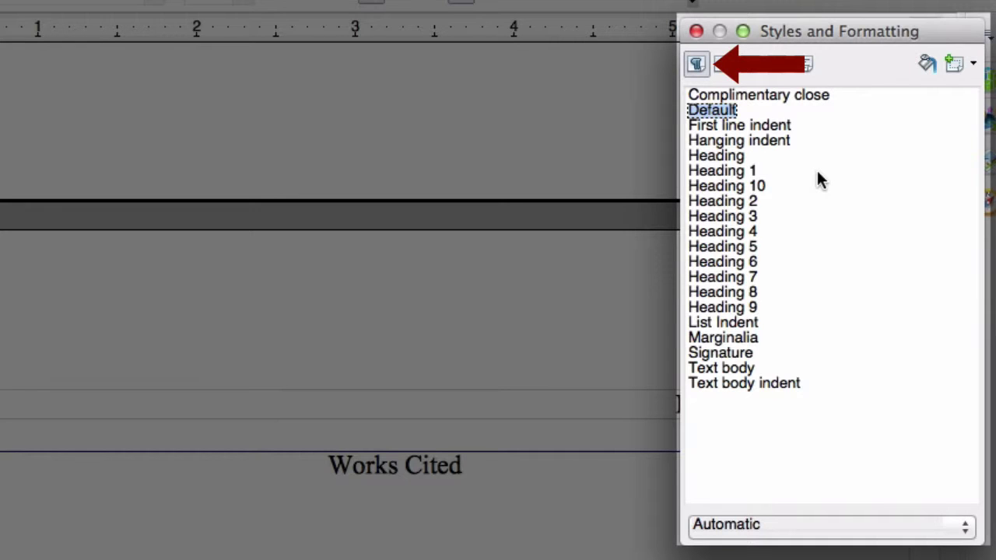
{"action": "double_click", "coordinate": [763, 143]}
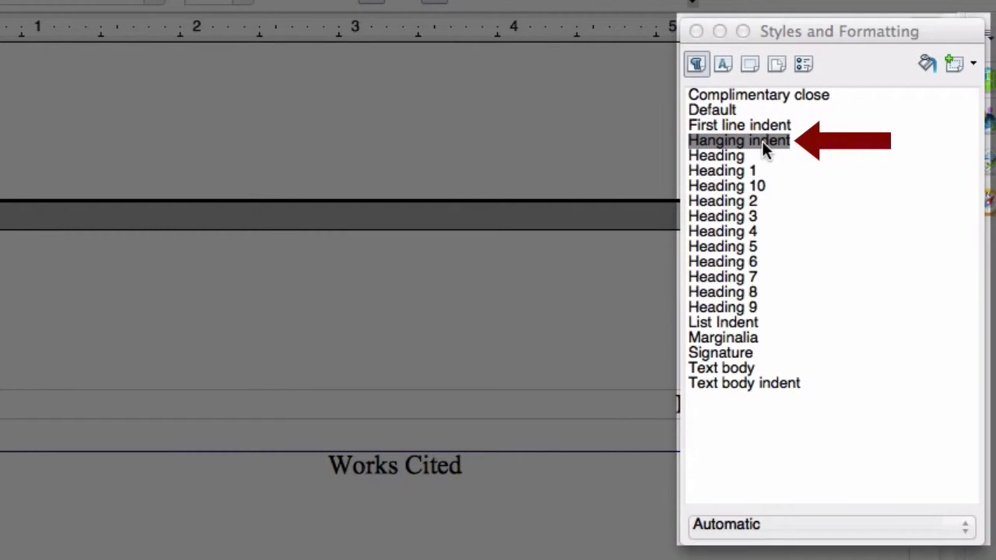
{"action": "left_click", "coordinate": [696, 30]}
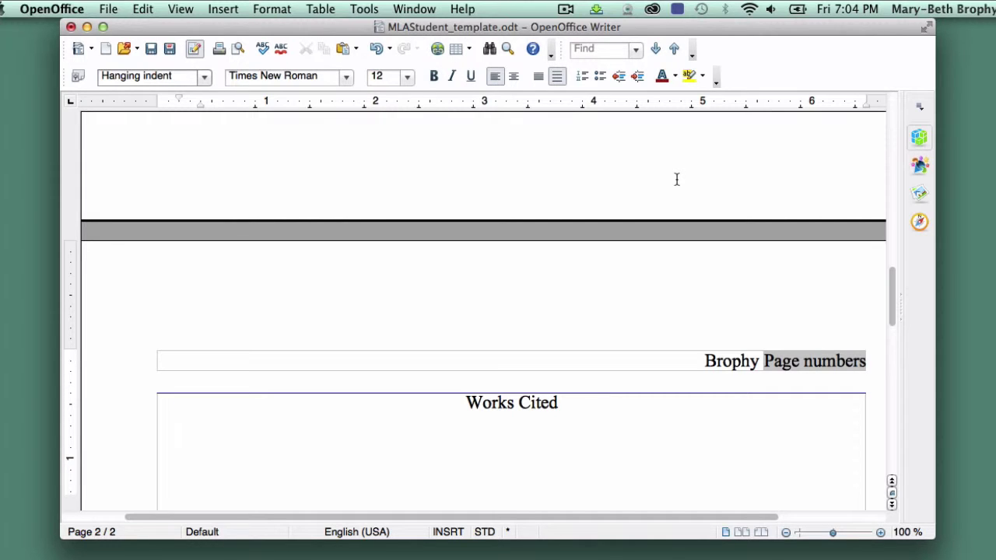
Type the 'MLA Works Cited Page Layout' citation with italic OpenOffice Writer for College Students, dated 8 October 2014
{"action": "type", "text": "Brophy, Mary-Beth. “MLA Works Cited"}
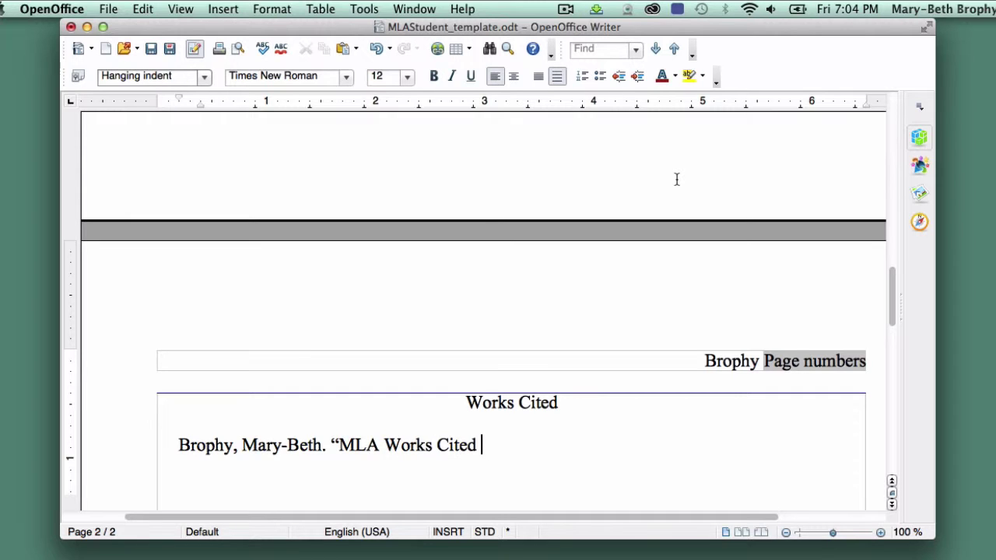
{"action": "type", "text": "Page Lay"}
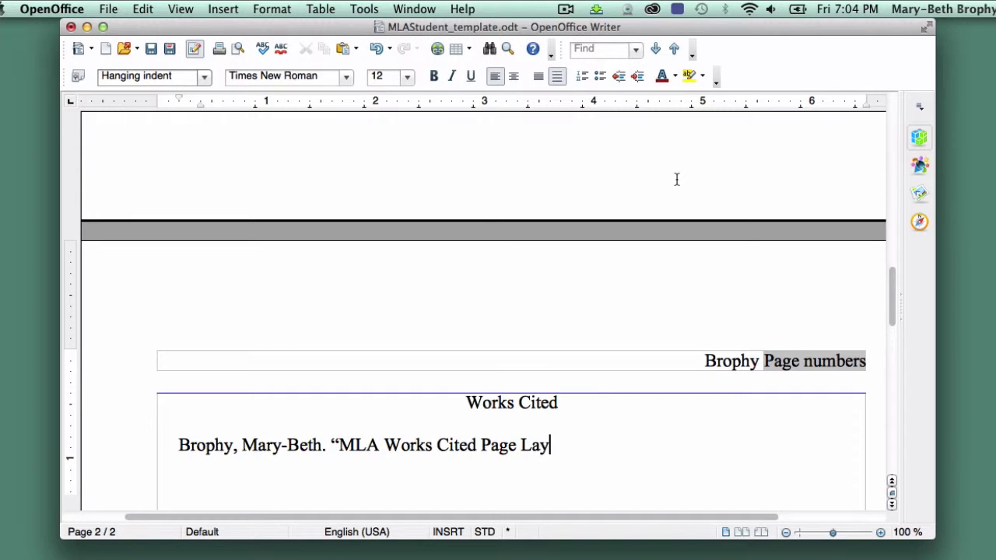
{"action": "type", "text": "out."}
{"action": "type", "text": "\""}
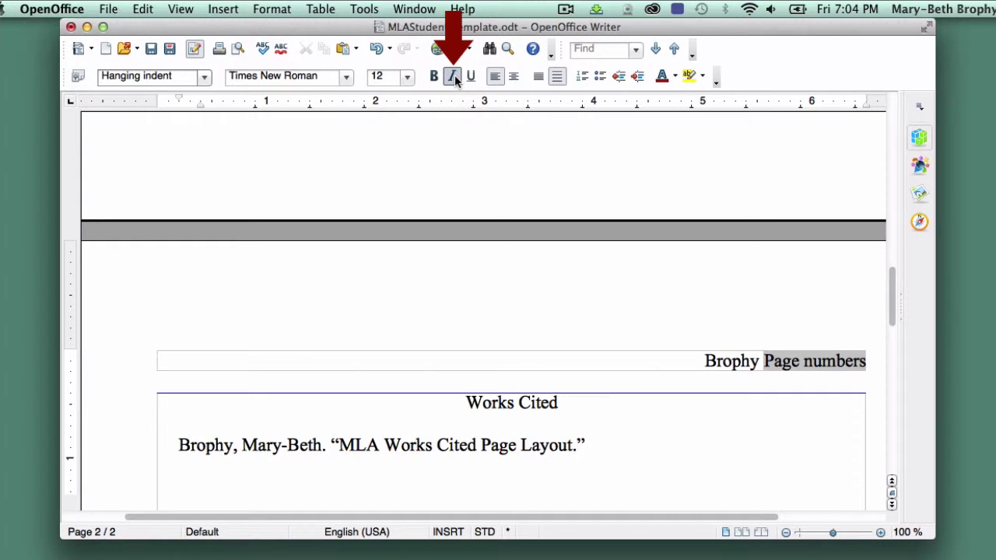
{"action": "left_click", "coordinate": [451, 77]}
{"action": "type", "text": "OpenOff"}
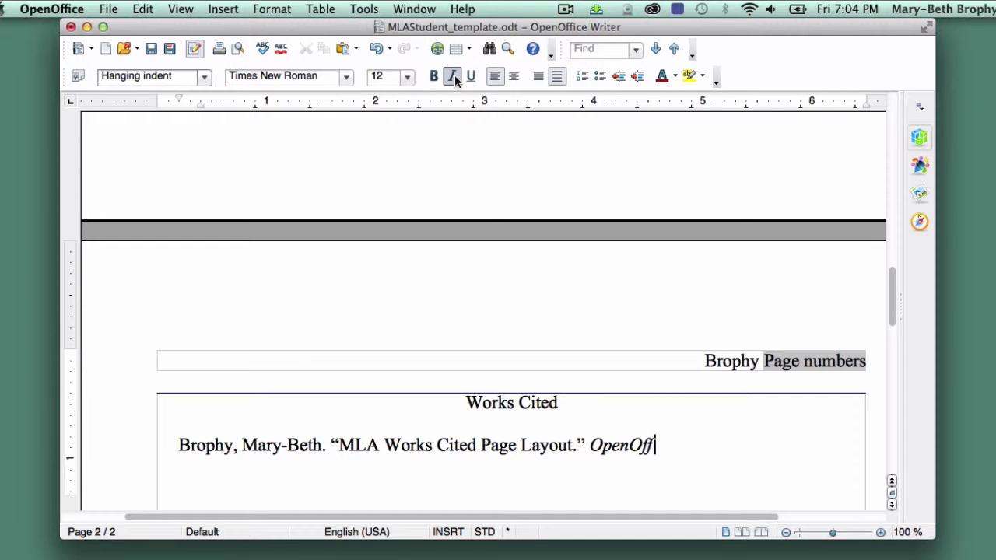
{"action": "type", "text": "ice Writ"}
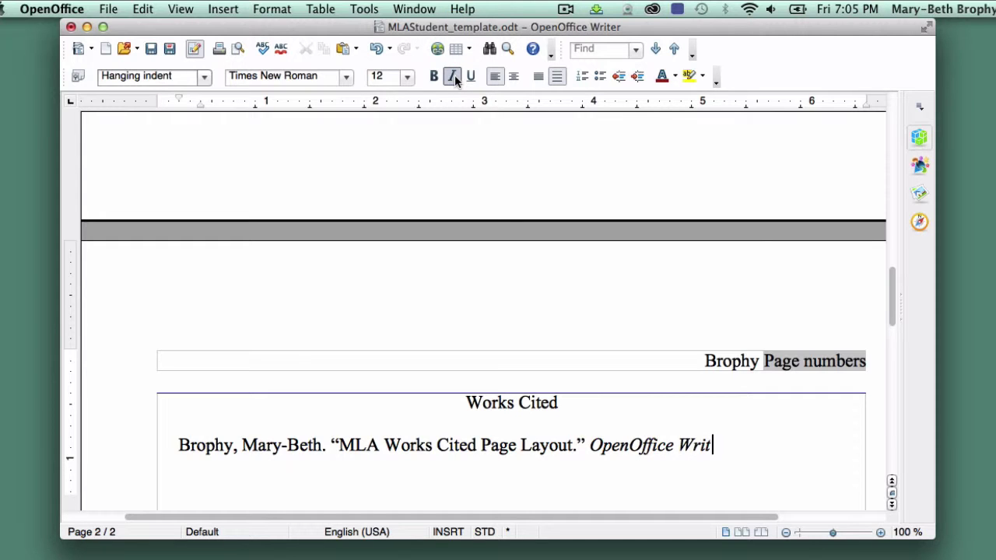
{"action": "type", "text": "er for Coll"}
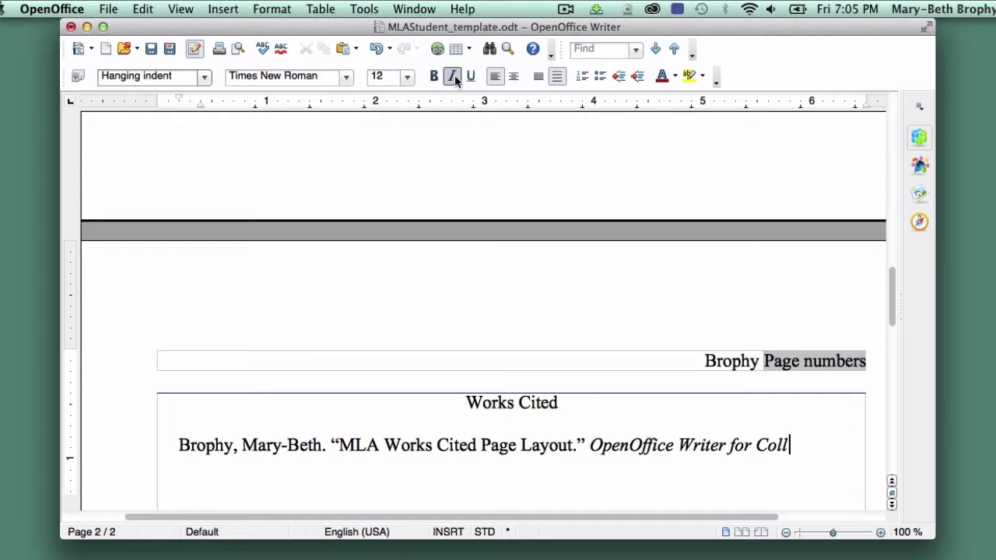
{"action": "type", "text": "ege Students"}
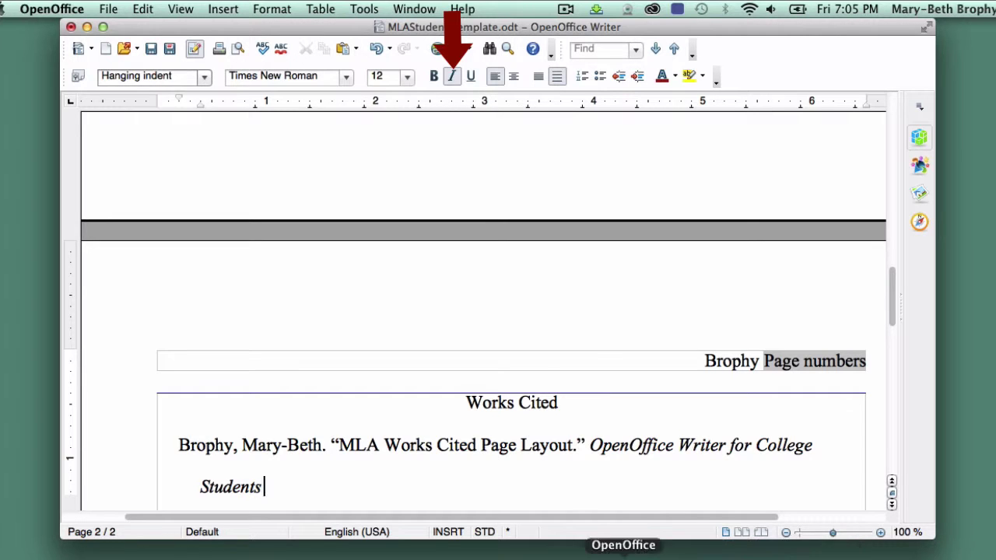
{"action": "left_click", "coordinate": [452, 76]}
{"action": "type", "text": "8 Octob"}
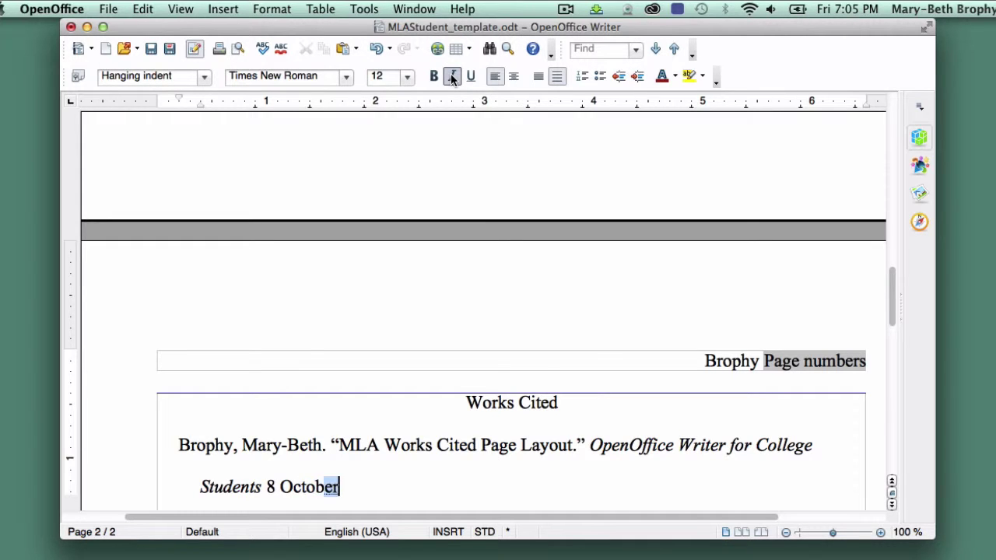
{"action": "type", "text": "er "}
{"action": "type", "text": "20014."}
{"action": "key", "text": "BackSpace"}
{"action": "key", "text": "BackSpace"}
{"action": "key", "text": "BackSpace"}
{"action": "key", "text": "BackSpace"}
{"action": "type", "text": "14"}
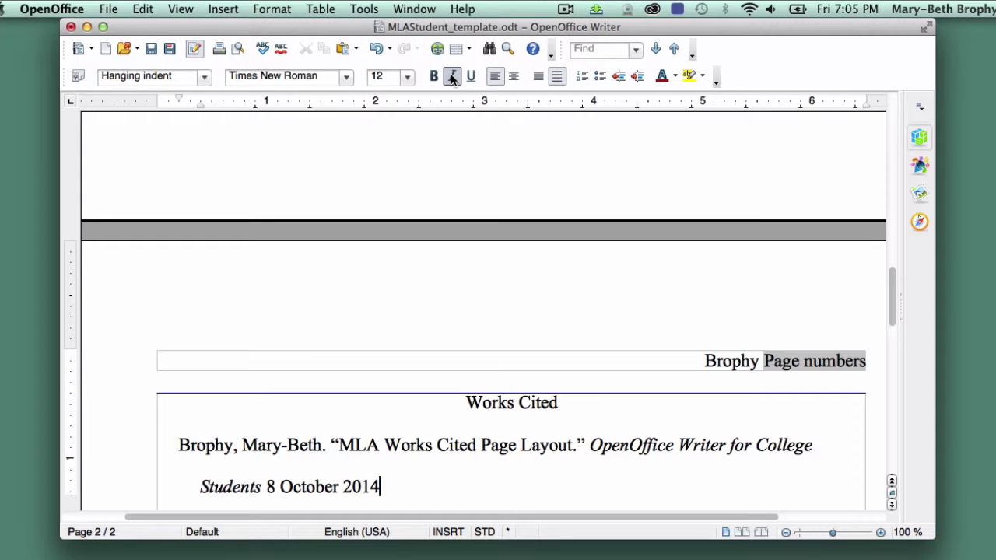
{"action": "type", "text": "."}
{"action": "key", "text": "Return"}
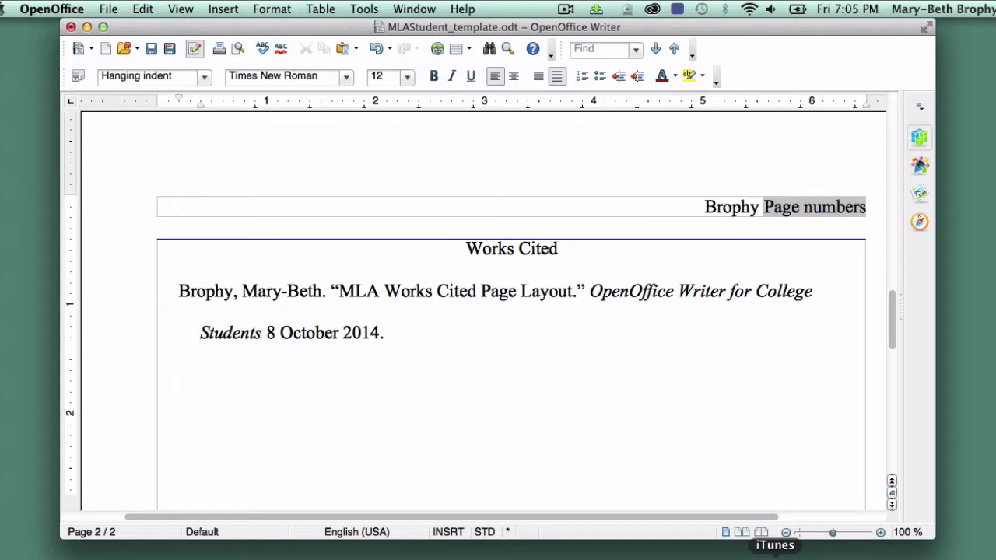
Type an identical second citation with the italic source title, dated 8 October 2014
{"action": "type", "text": "Brophy, Mary-Beth. “MLA Works "}
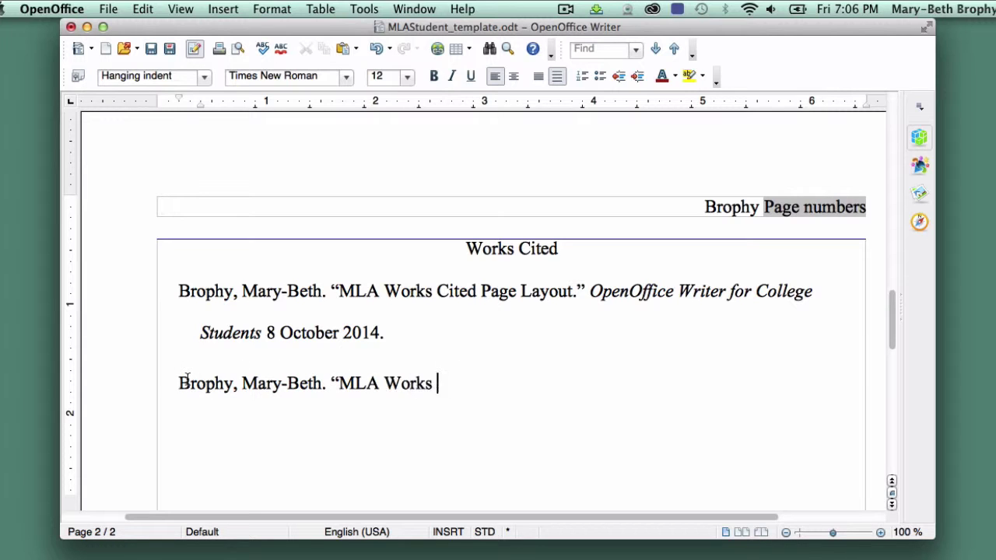
{"action": "type", "text": "Cited Page Layout.”"}
{"action": "left_click", "coordinate": [452, 78]}
{"action": "type", "text": "OpenOffi"}
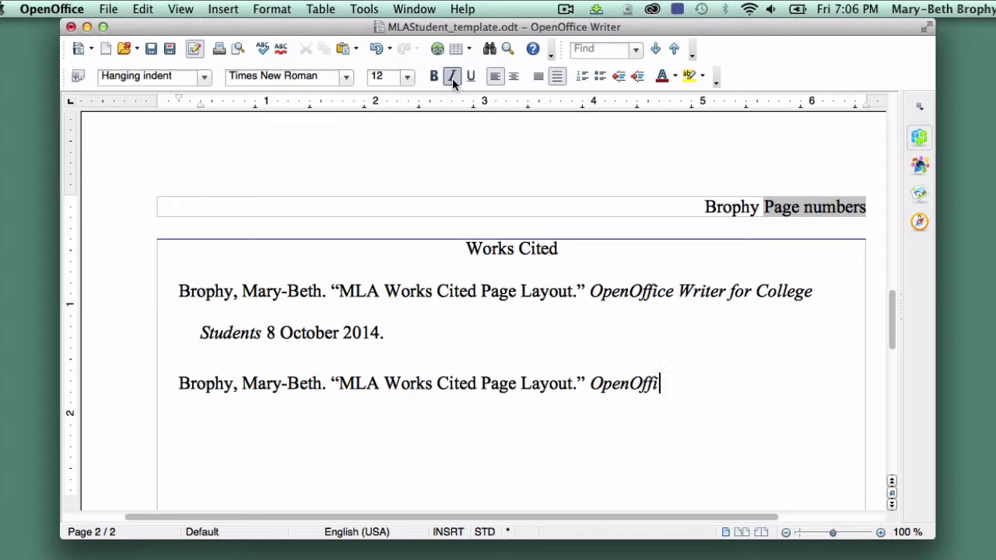
{"action": "type", "text": "ce Writer for College Students"}
{"action": "left_click", "coordinate": [452, 78]}
{"action": "type", "text": "8 October 2014."}
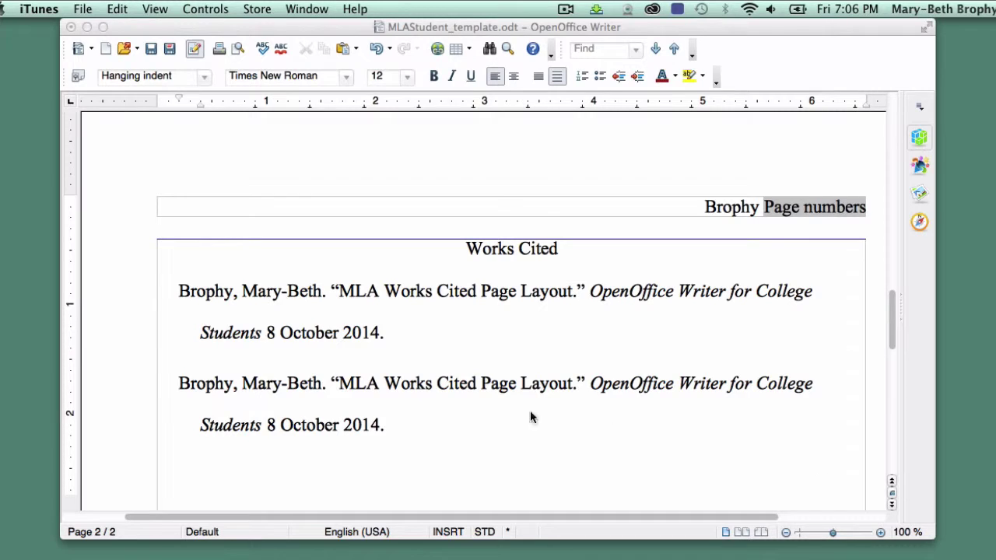
{"action": "left_click", "coordinate": [234, 383]}
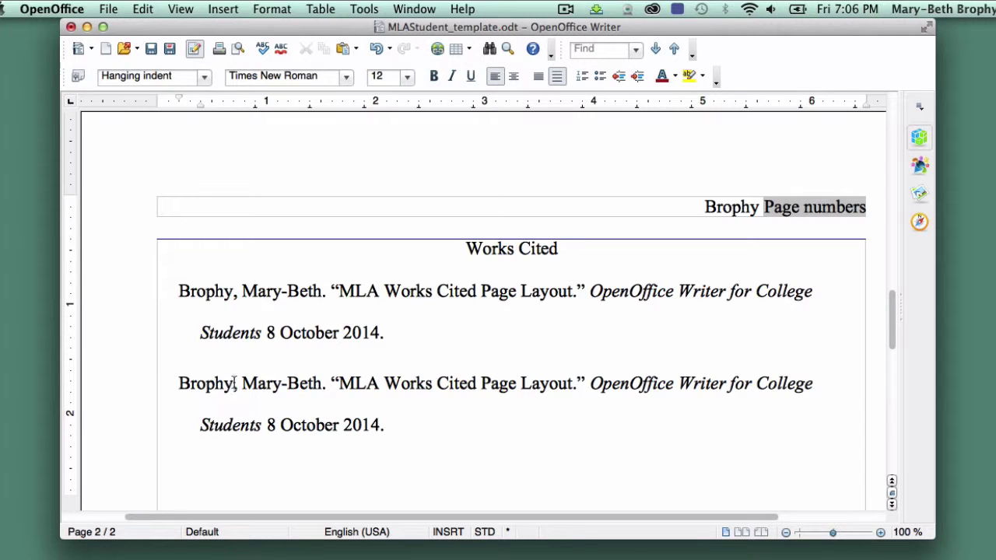
Replace the author's surname and first name in the second entry with a different author's name
{"action": "key", "text": "BackSpace"}
{"action": "key", "text": "BackSpace"}
{"action": "key", "text": "BackSpace"}
{"action": "key", "text": "BackSpace"}
{"action": "key", "text": "BackSpace"}
{"action": "key", "text": "BackSpace"}
{"action": "key", "text": "BackSpace"}
{"action": "type", "text": "Student,"}
{"action": "left_click", "coordinate": [322, 383]}
{"action": "key", "text": "BackSpace"}
{"action": "key", "text": "BackSpace"}
{"action": "key", "text": "BackSpace"}
{"action": "key", "text": "BackSpace"}
{"action": "key", "text": "BackSpace"}
{"action": "key", "text": "BackSpace"}
{"action": "key", "text": "BackSpace"}
{"action": "key", "text": "BackSpace"}
{"action": "key", "text": "BackSpace"}
{"action": "type", "text": "Jonathan"}
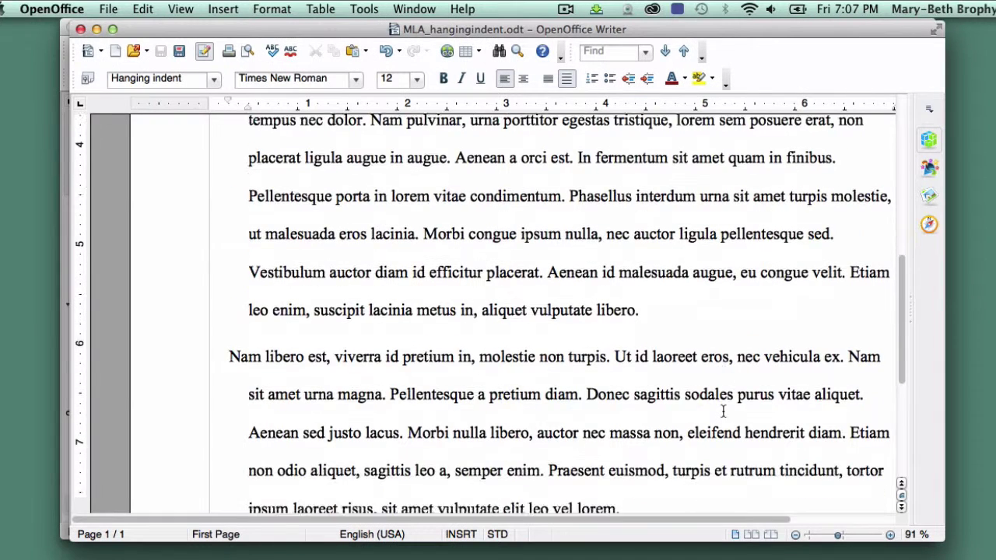
Scroll through the document to review the two Works Cited entries
{"action": "scroll", "coordinate": [722, 411], "scroll_direction": "down", "scroll_amount": 10}
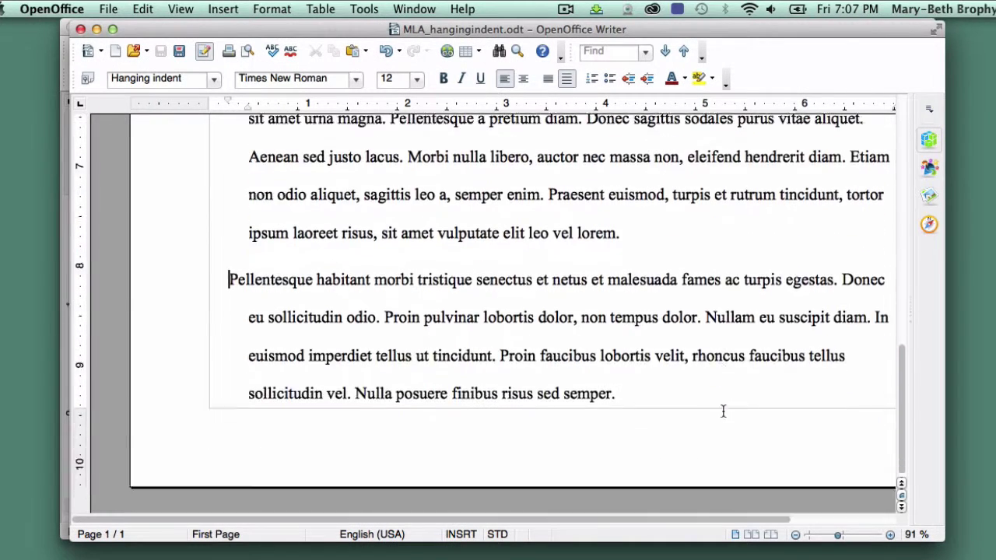
{"action": "scroll", "coordinate": [722, 412], "scroll_direction": "up", "scroll_amount": 10}
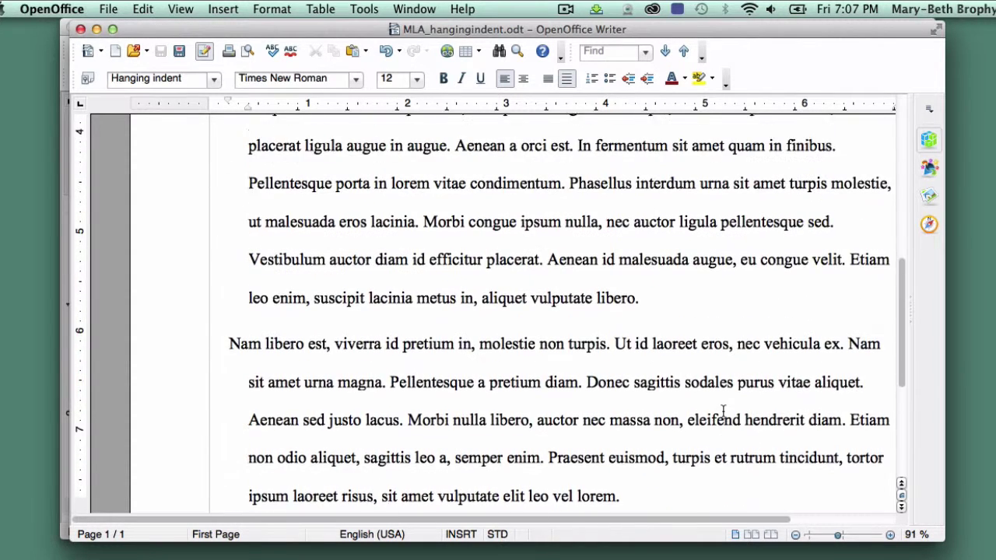
{"action": "scroll", "coordinate": [722, 412], "scroll_direction": "up", "scroll_amount": 5}
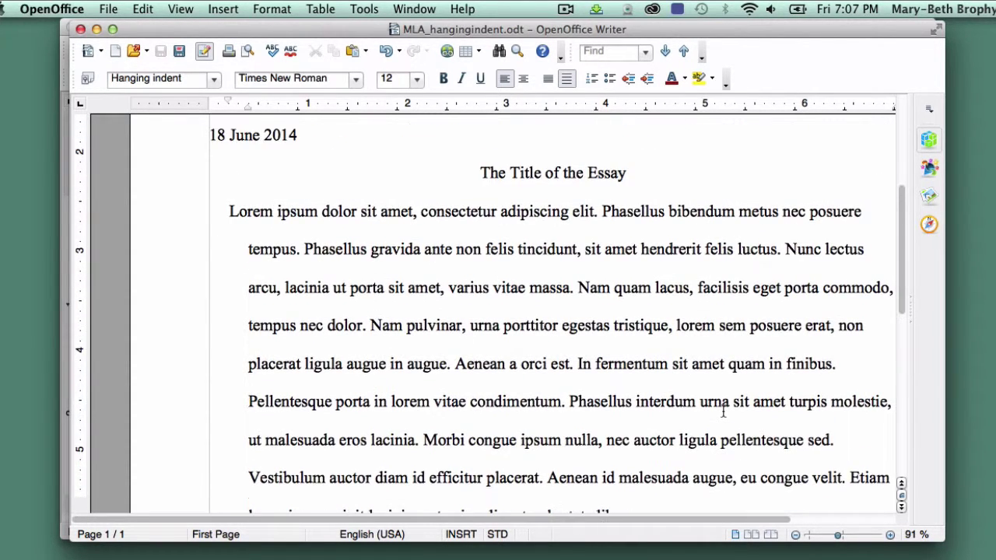
{"action": "scroll", "coordinate": [722, 411], "scroll_direction": "up", "scroll_amount": 3}
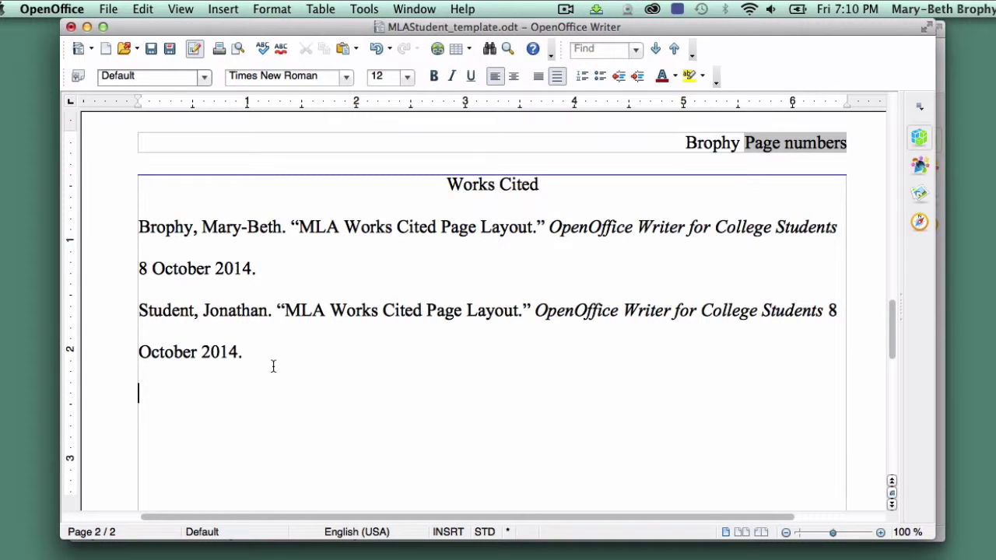
Give both Works Cited entries the Hanging indent style and double line spacing
{"action": "left_click_drag", "start_coordinate": [273, 365], "coordinate": [133, 225]}
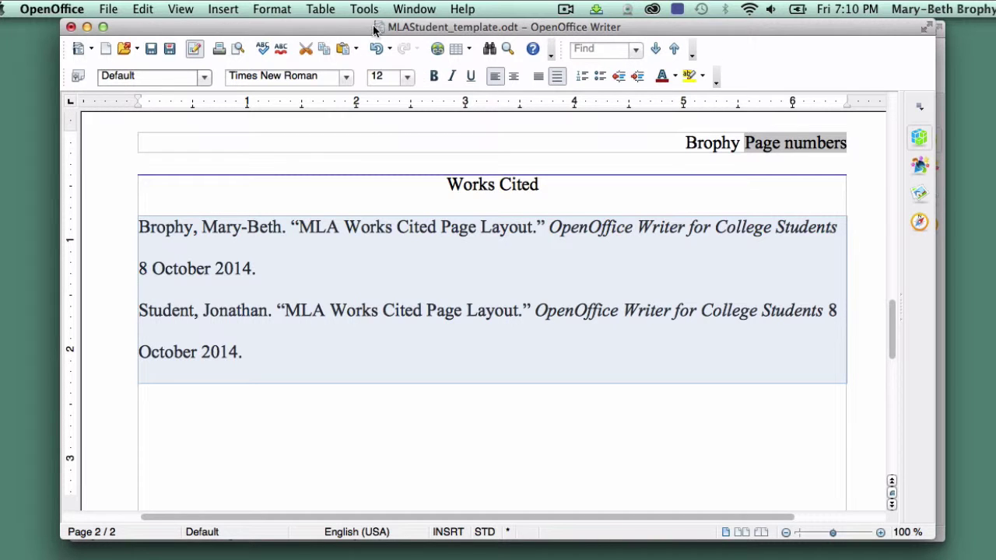
{"action": "left_click", "coordinate": [271, 9]}
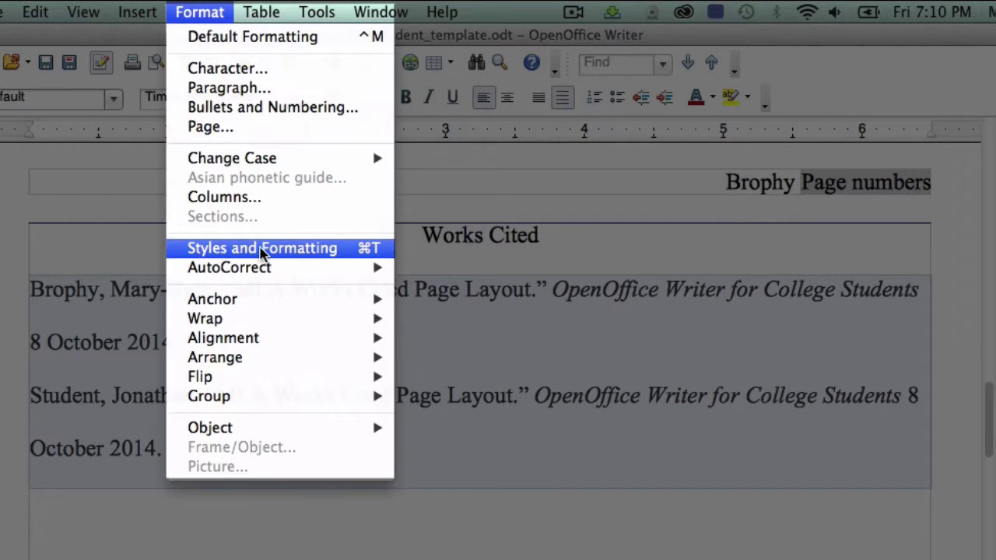
{"action": "left_click", "coordinate": [261, 255]}
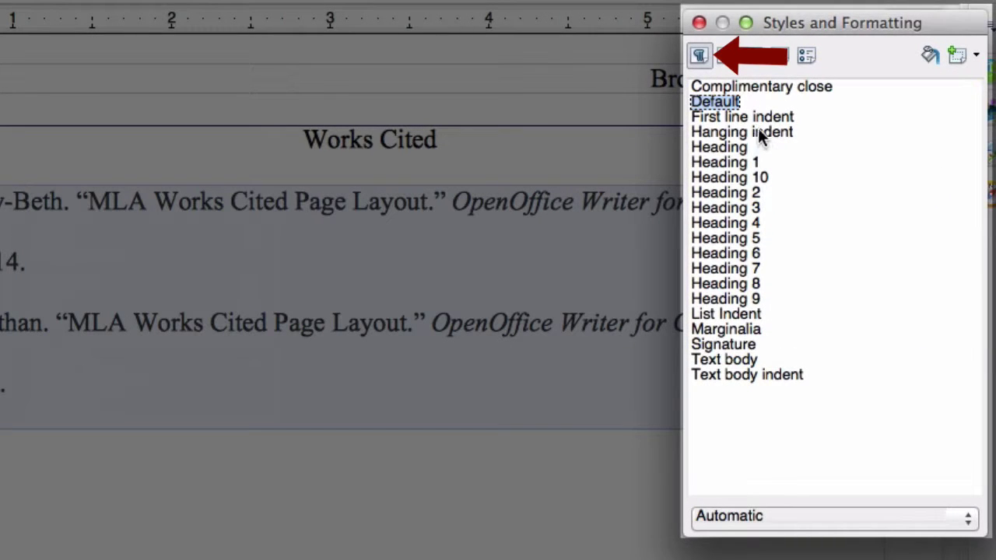
{"action": "left_click", "coordinate": [757, 130]}
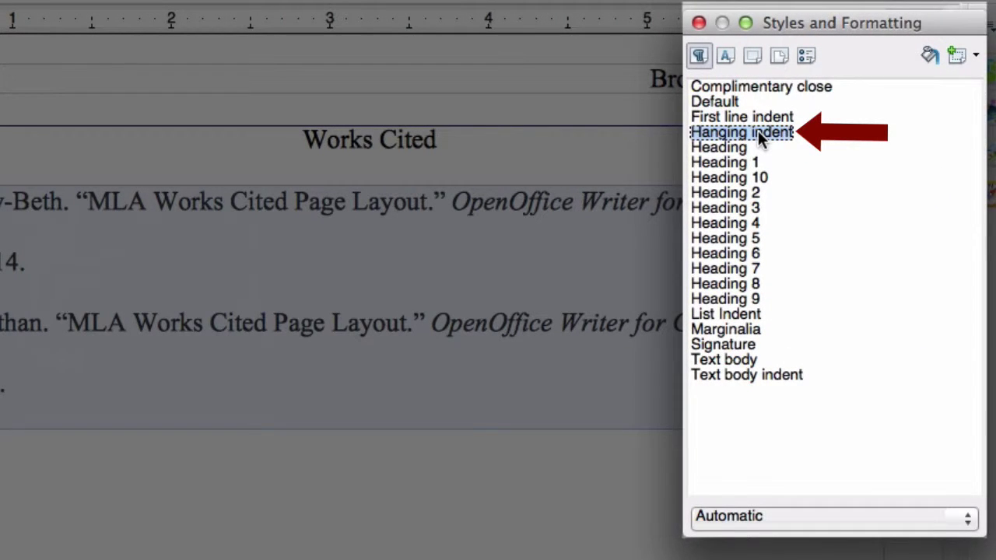
{"action": "double_click", "coordinate": [757, 131]}
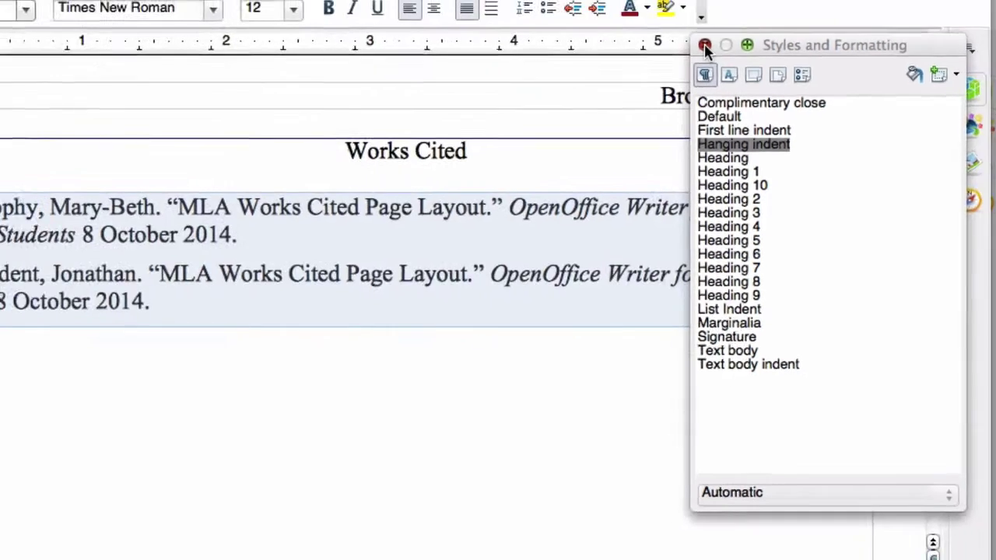
{"action": "left_click", "coordinate": [697, 22]}
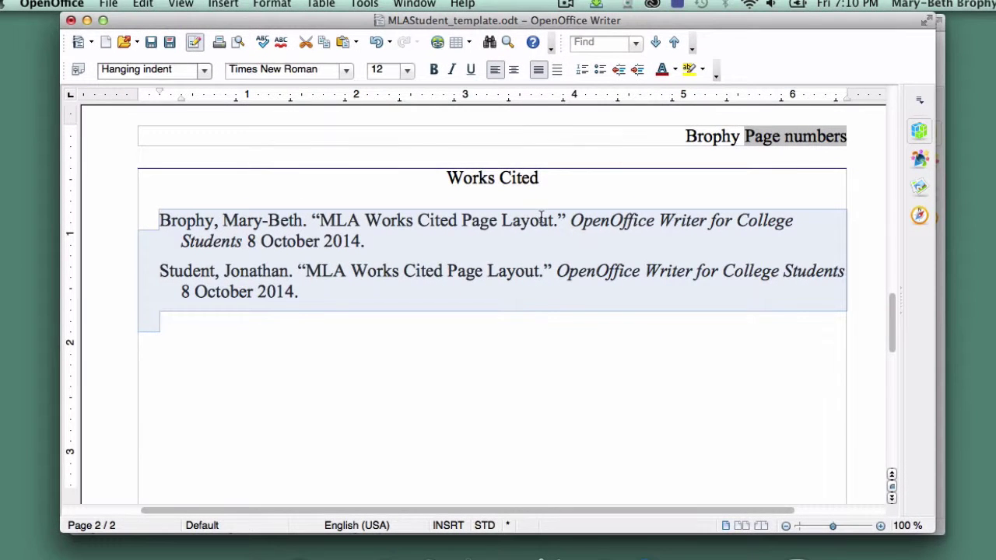
{"action": "left_click", "coordinate": [557, 70]}
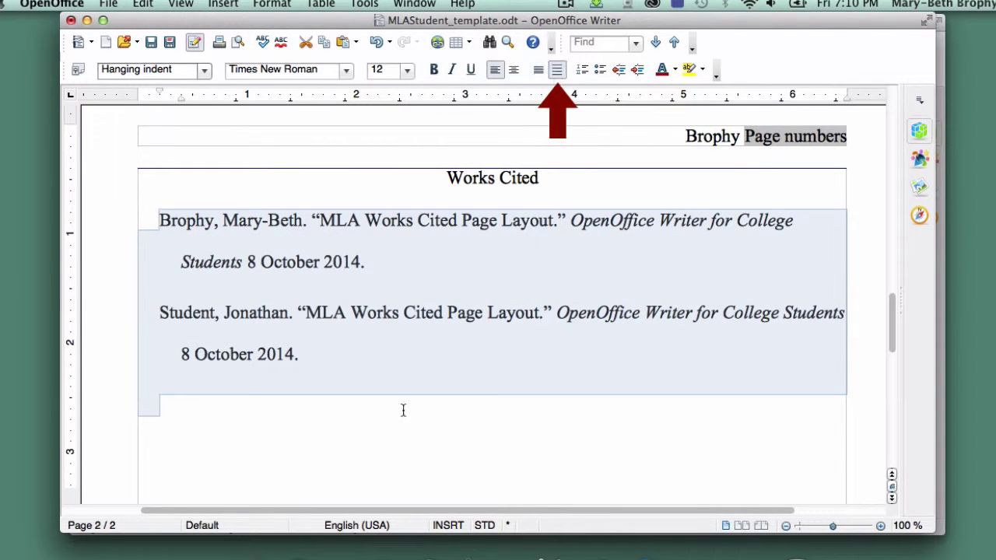
{"action": "left_click", "coordinate": [329, 419]}
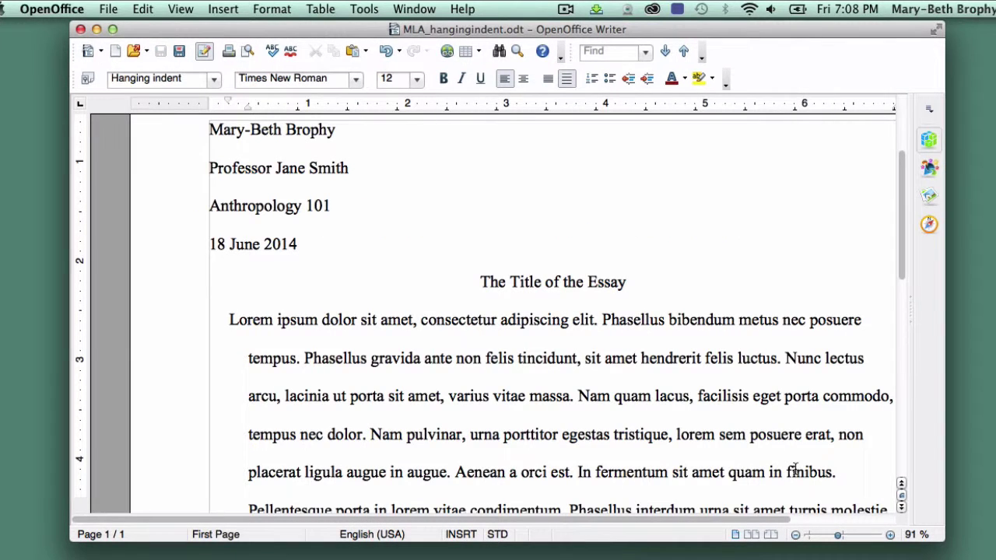
Select the essay paragraphs and reset them to the Default paragraph style
{"action": "scroll", "coordinate": [795, 469], "scroll_direction": "down", "scroll_amount": 15}
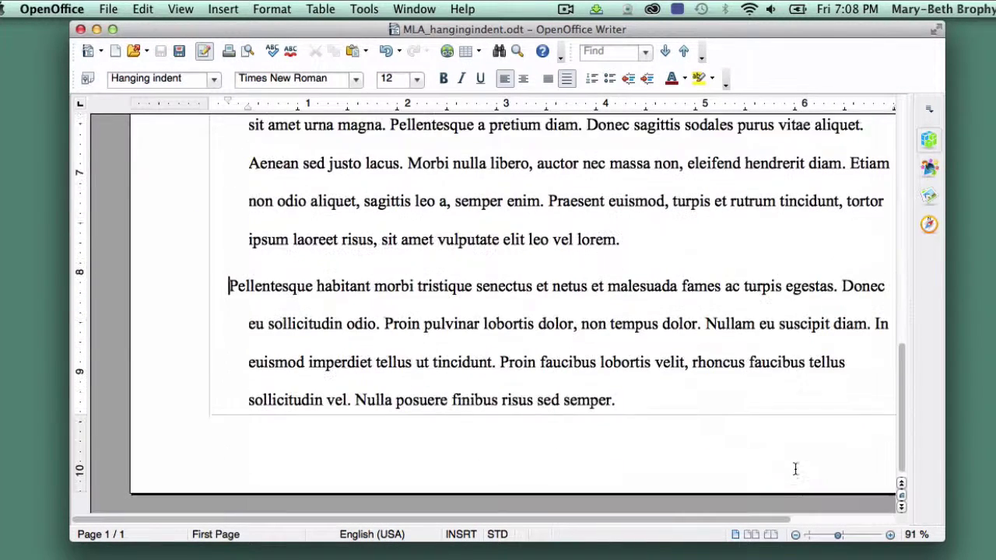
{"action": "left_click", "coordinate": [628, 394]}
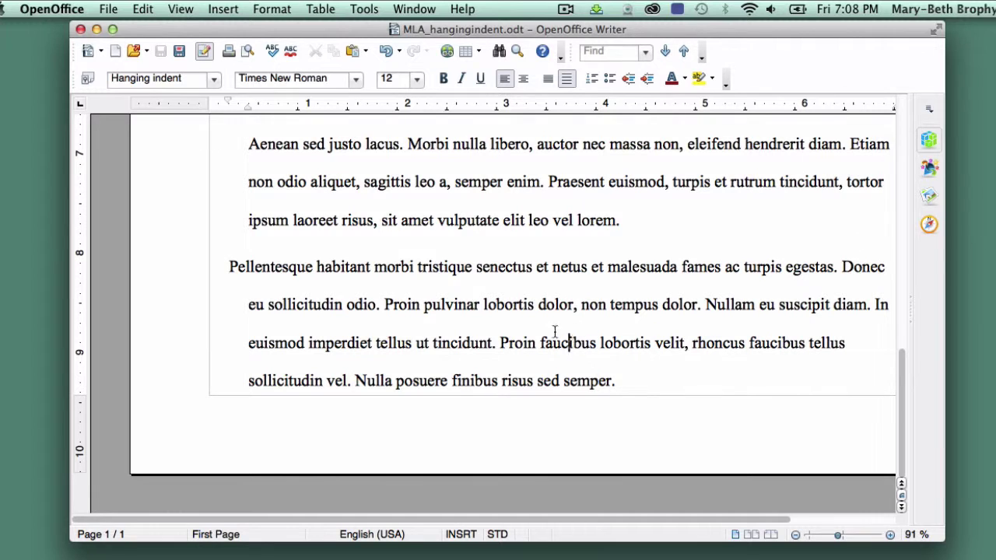
{"action": "left_click", "coordinate": [396, 240]}
{"action": "left_click_drag", "start_coordinate": [655, 380], "coordinate": [225, 382]}
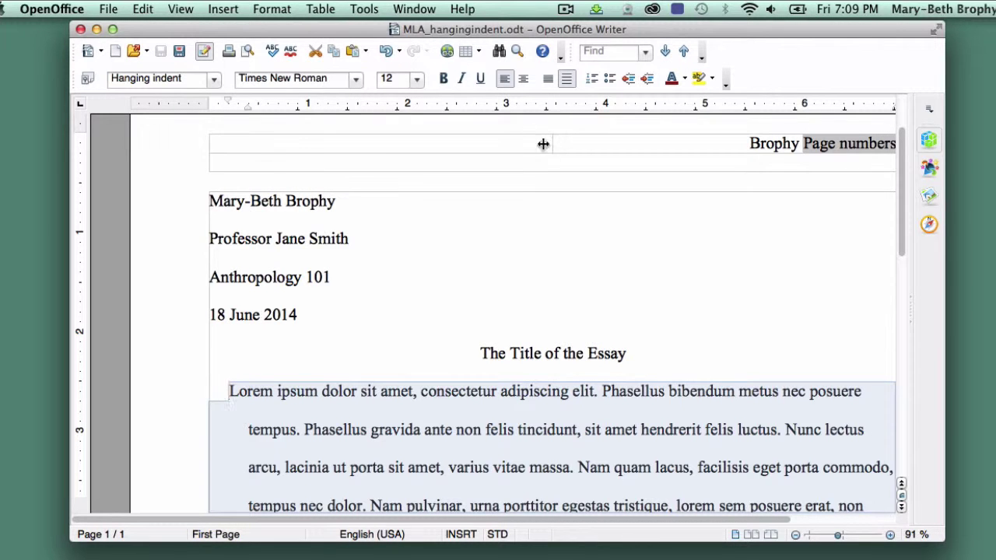
{"action": "left_click", "coordinate": [284, 15]}
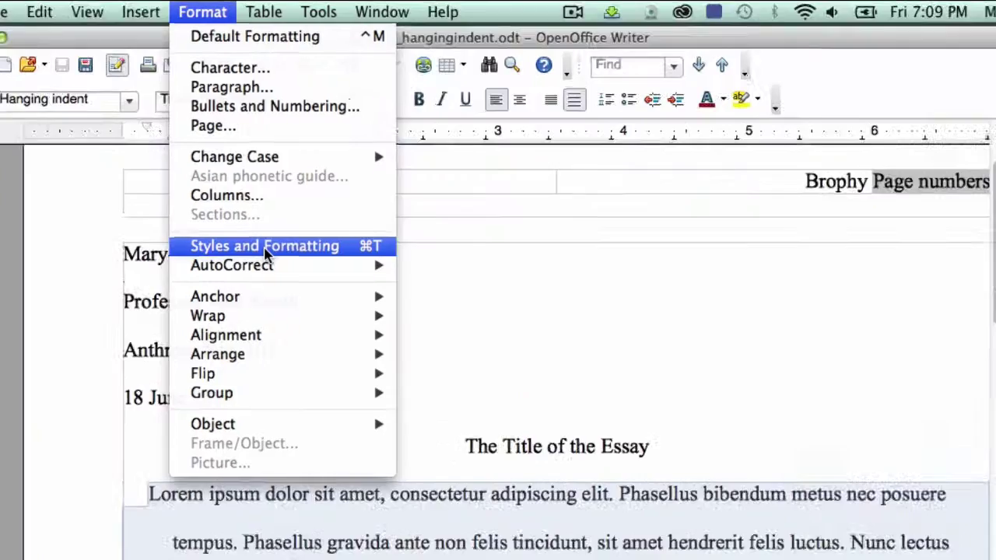
{"action": "left_click", "coordinate": [267, 247]}
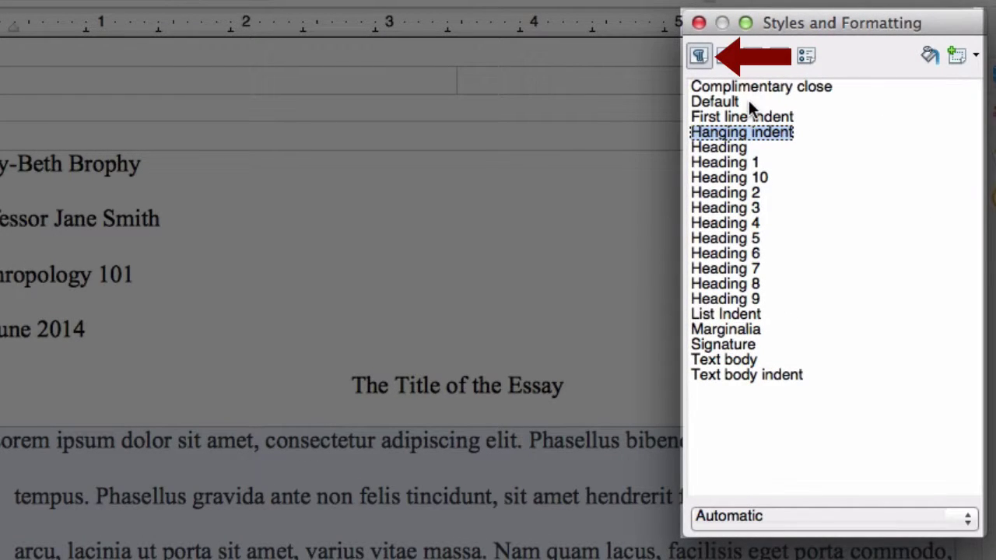
{"action": "double_click", "coordinate": [717, 105]}
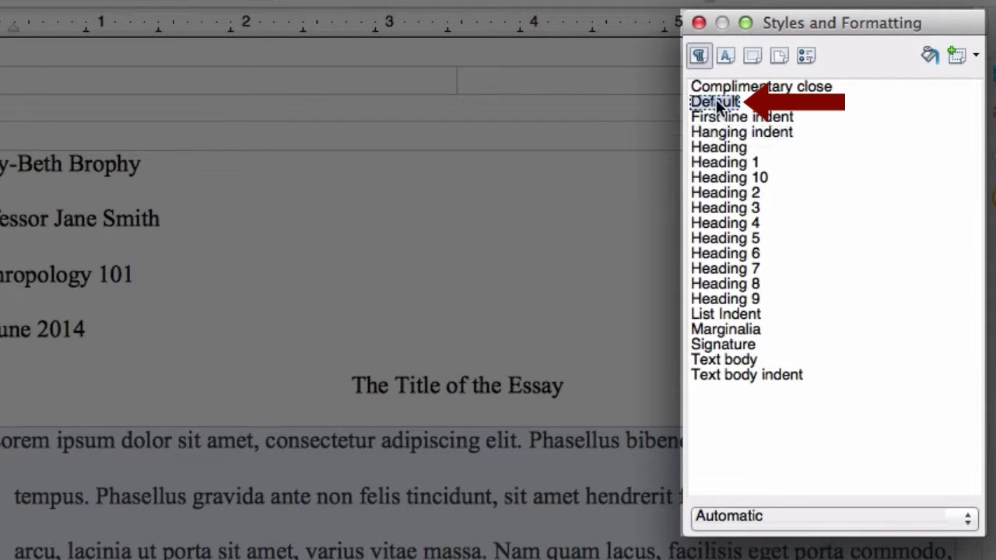
{"action": "left_click", "coordinate": [700, 24]}
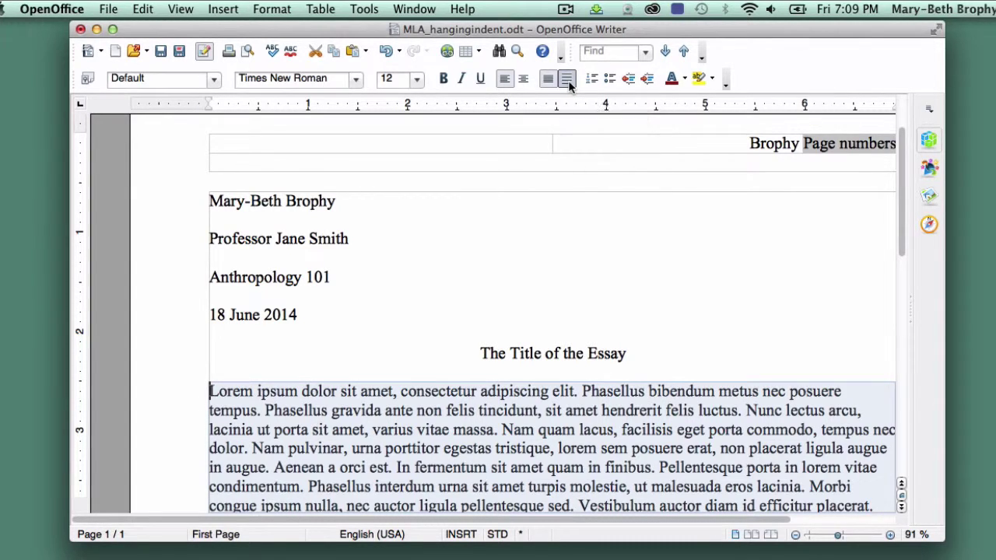
Double-space the essay and indent the first lines of the Lorem, Nam libero and Pellentesque paragraphs
{"action": "left_click", "coordinate": [567, 81]}
{"action": "scroll", "coordinate": [476, 305], "scroll_direction": "down", "scroll_amount": 3}
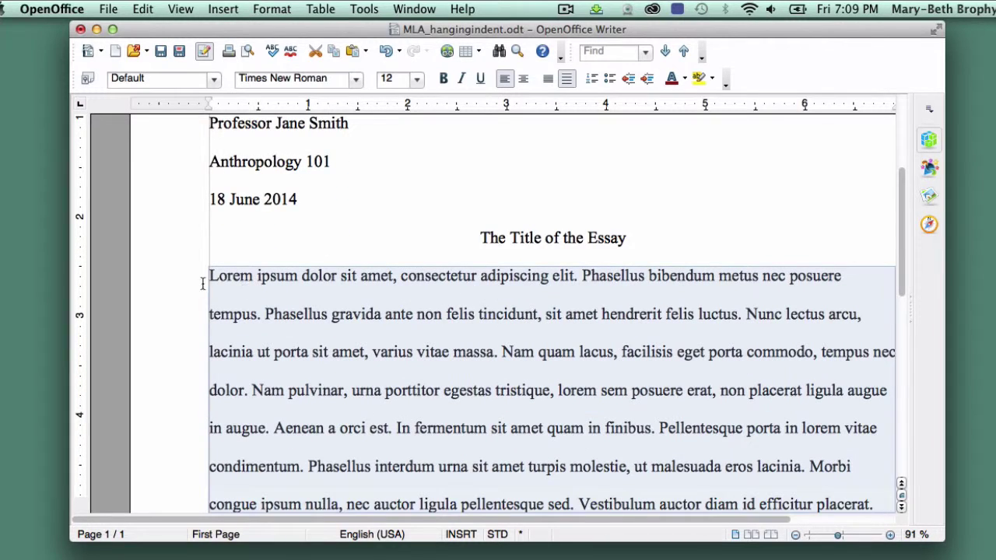
{"action": "left_click", "coordinate": [210, 275]}
{"action": "key", "text": "Tab"}
{"action": "scroll", "coordinate": [470, 409], "scroll_direction": "down", "scroll_amount": 4}
{"action": "scroll", "coordinate": [469, 408], "scroll_direction": "down", "scroll_amount": 1}
{"action": "left_click", "coordinate": [210, 405]}
{"action": "key", "text": "Tab"}
{"action": "scroll", "coordinate": [210, 404], "scroll_direction": "down", "scroll_amount": 7}
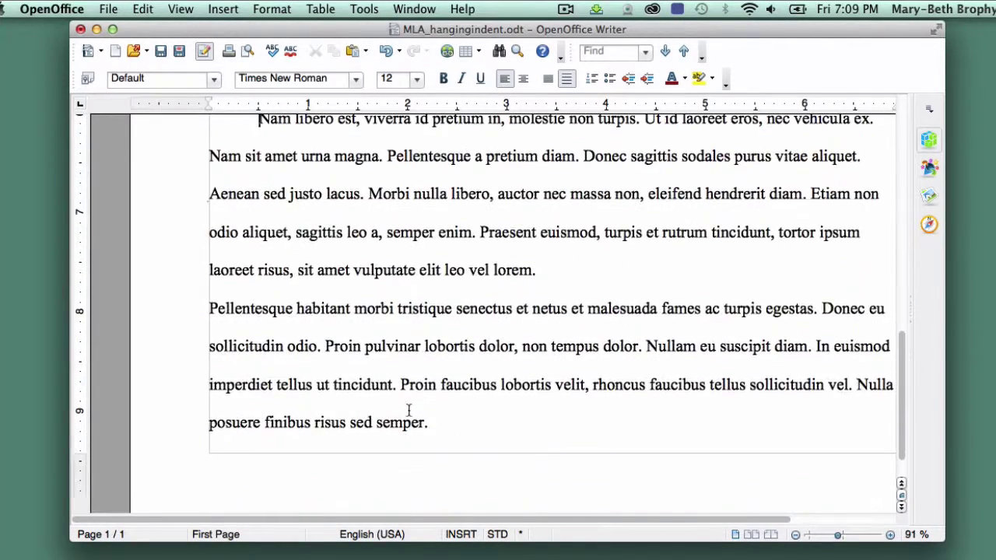
{"action": "left_click", "coordinate": [210, 310]}
{"action": "key", "text": "Tab"}
{"action": "scroll", "coordinate": [622, 336], "scroll_direction": "up", "scroll_amount": 10}
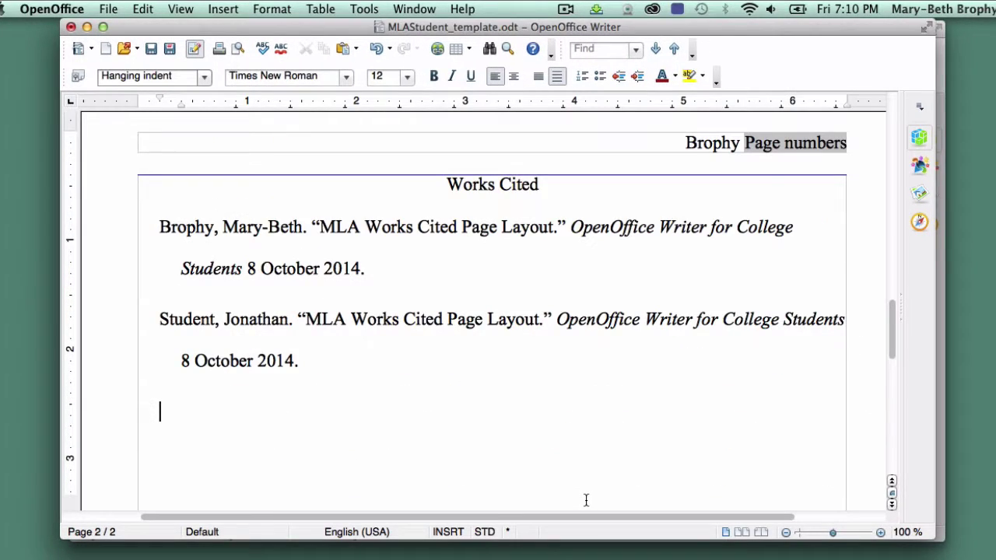